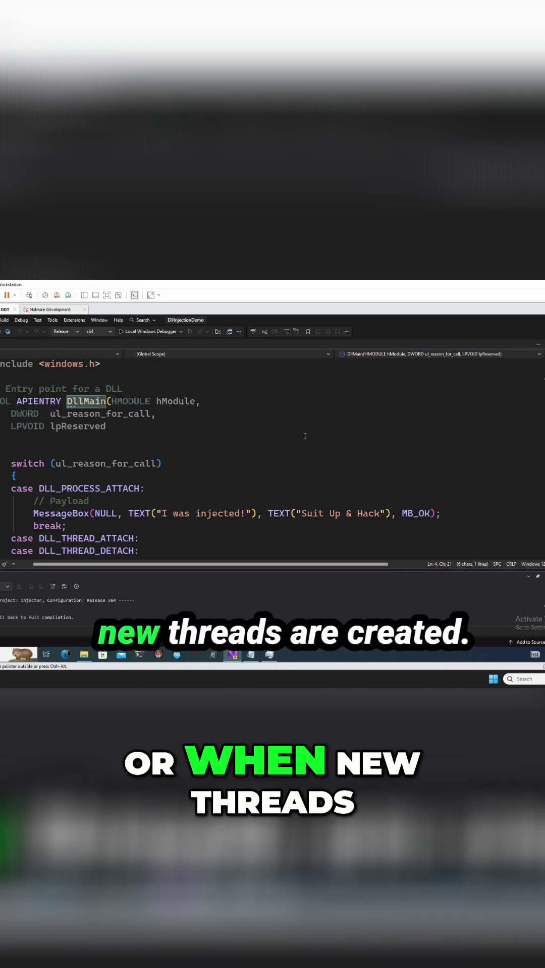
left_click_drag(11, 464, 167, 464)
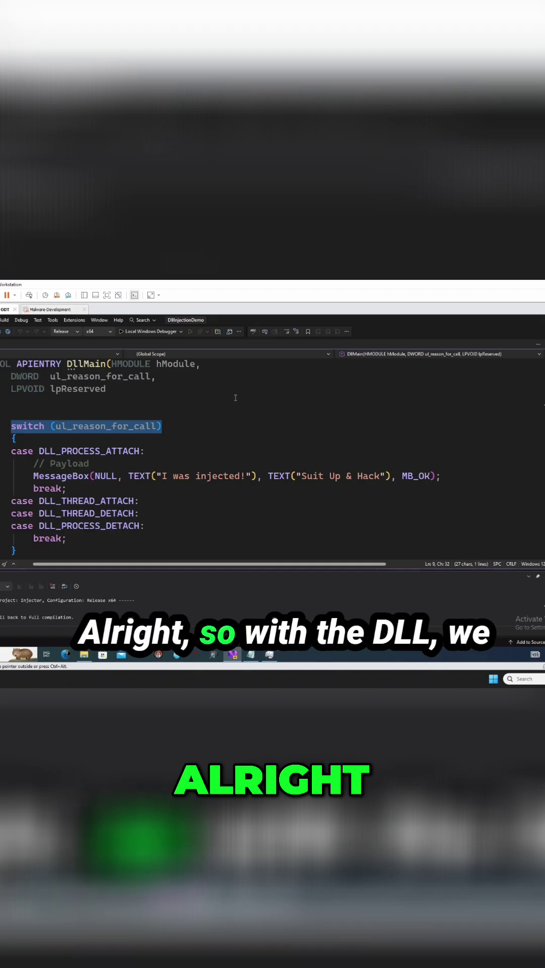
scroll(231, 407, "up", 1)
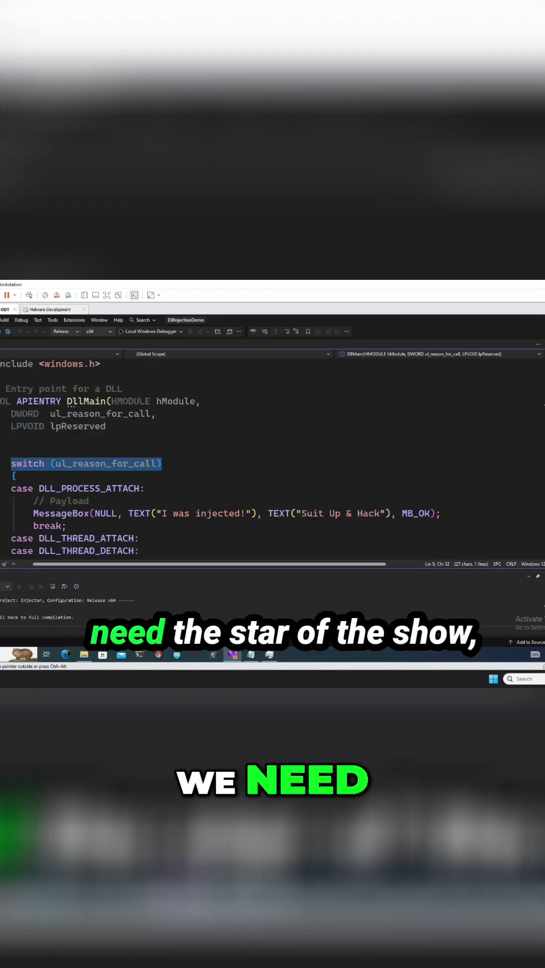